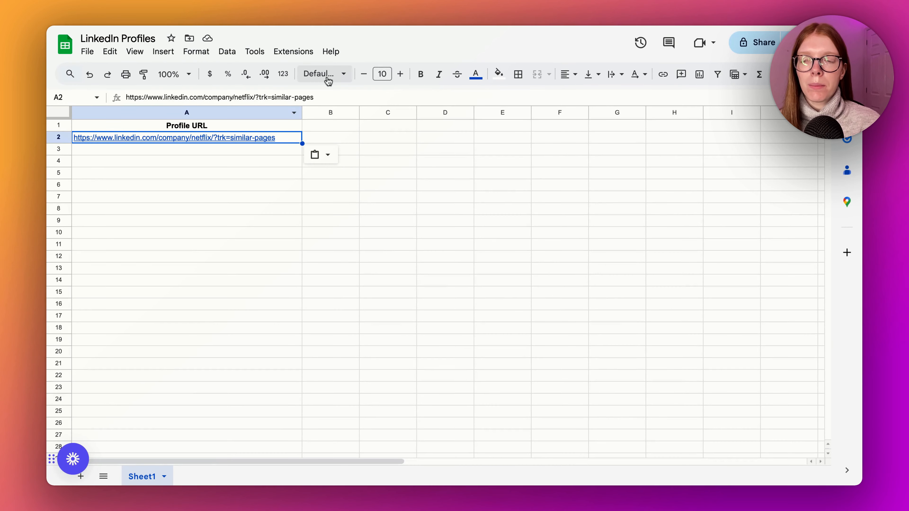
Review the profile URL entry and the cold outreach column headings, and compare them with the columns listed in the behavior instructions.
{"action": "left_click", "coordinate": [289, 150]}
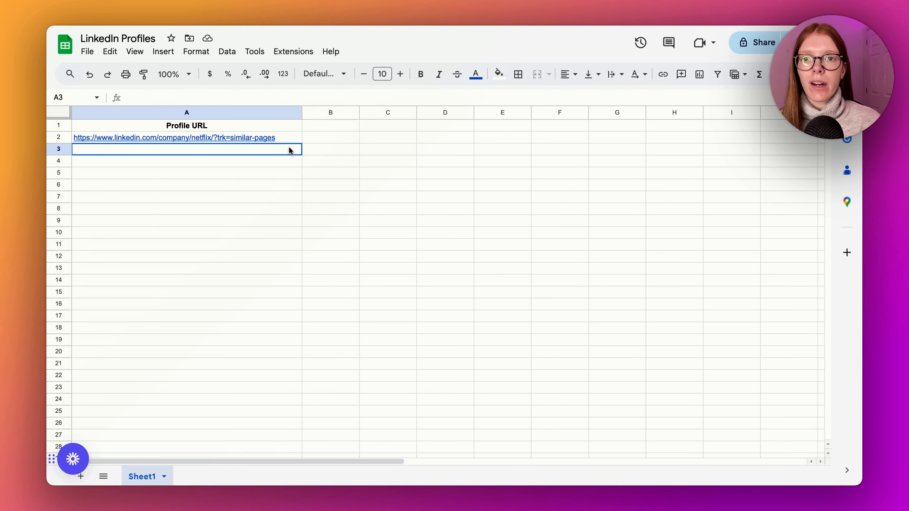
{"action": "left_click", "coordinate": [284, 137]}
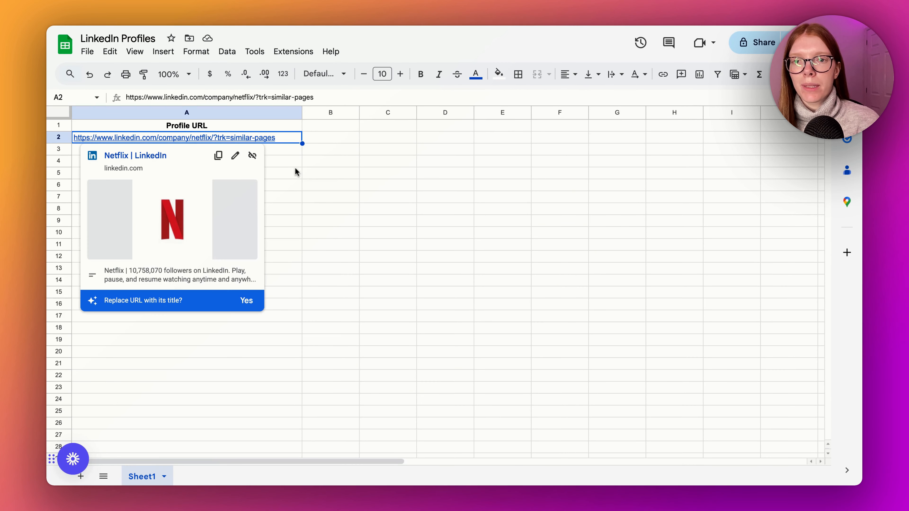
{"action": "left_click", "coordinate": [278, 152]}
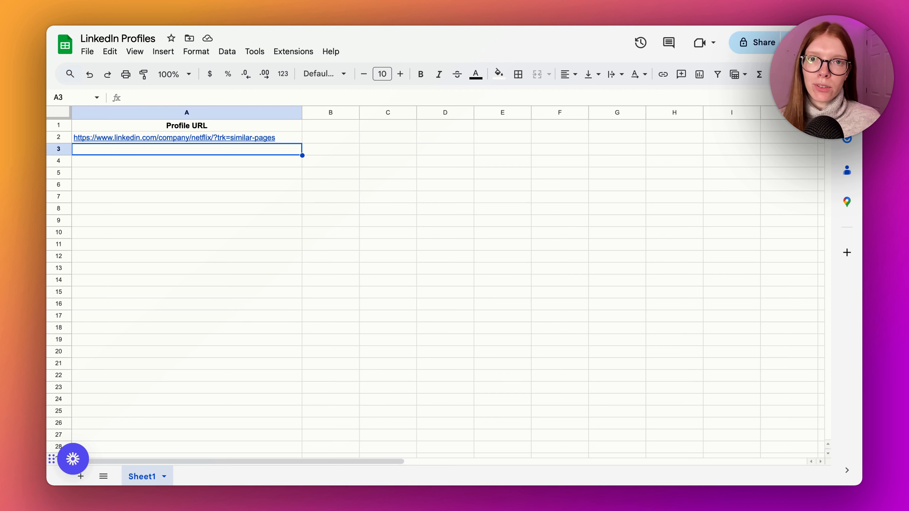
{"action": "left_click", "coordinate": [289, 138]}
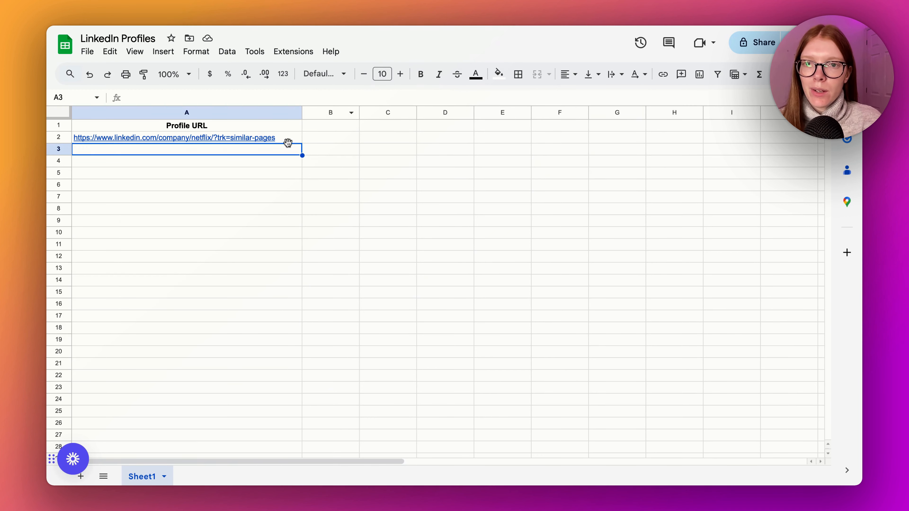
{"action": "left_click", "coordinate": [375, 162]}
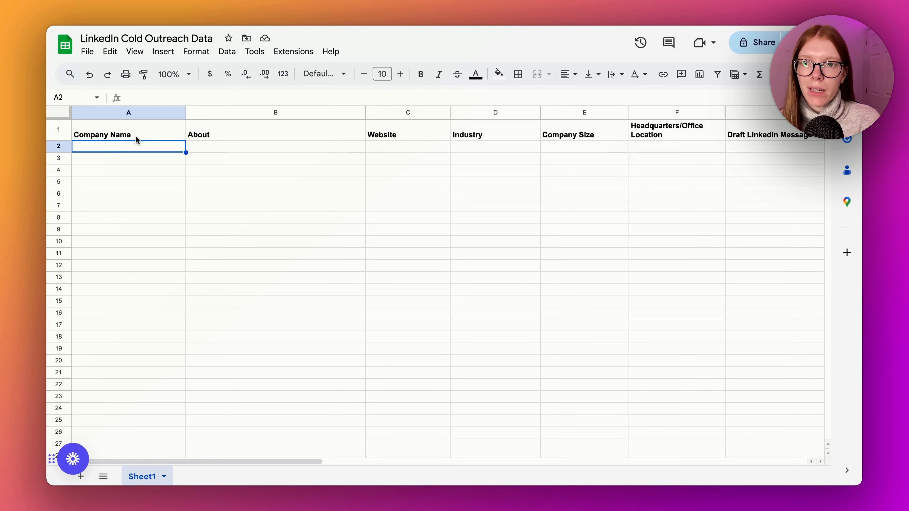
{"action": "scroll", "coordinate": [233, 136], "scroll_direction": "right", "scroll_amount": 5}
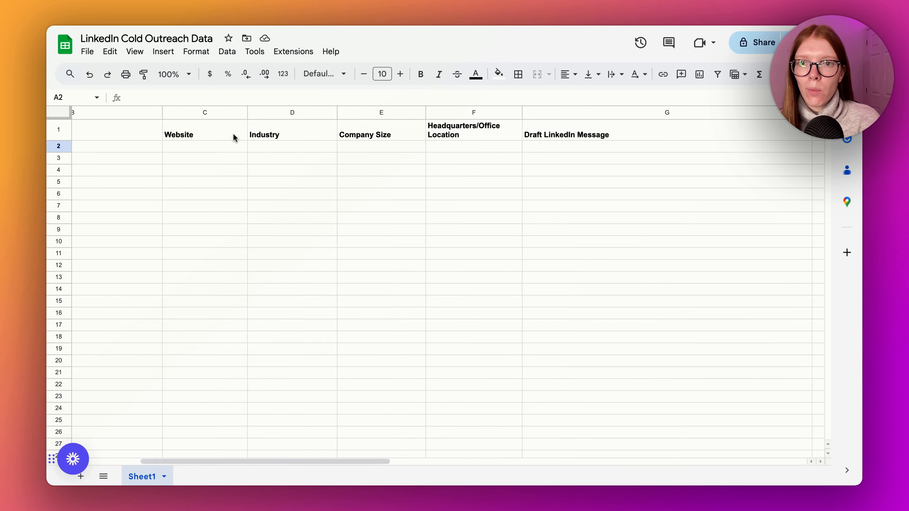
{"action": "scroll", "coordinate": [233, 136], "scroll_direction": "right", "scroll_amount": 1}
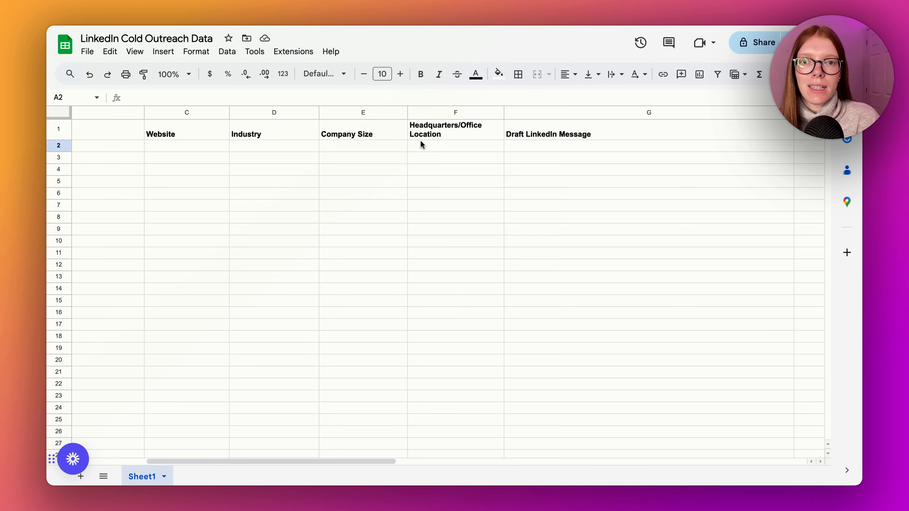
{"action": "scroll", "coordinate": [421, 143], "scroll_direction": "left", "scroll_amount": 6}
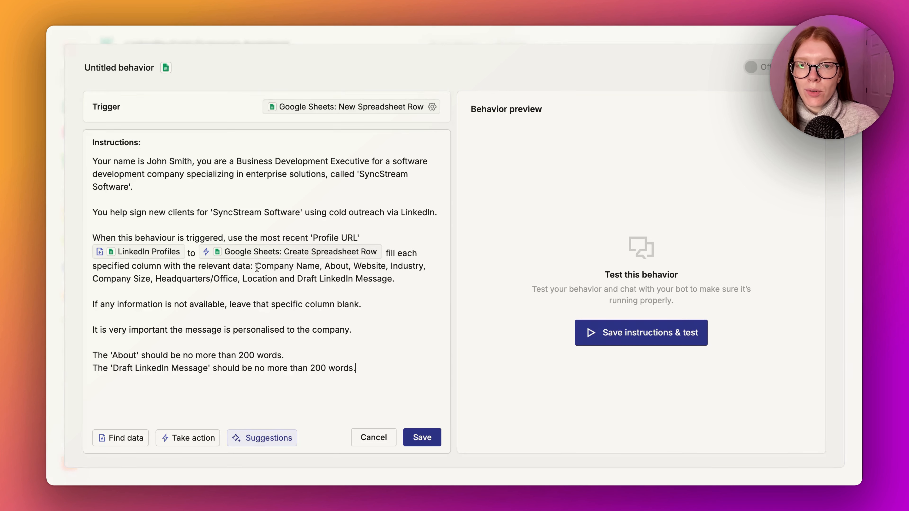
{"action": "mouse_move", "coordinate": [256, 268]}
{"action": "left_mouse_down"}
{"action": "mouse_move", "coordinate": [302, 279]}
{"action": "mouse_move", "coordinate": [395, 278]}
{"action": "left_mouse_up"}
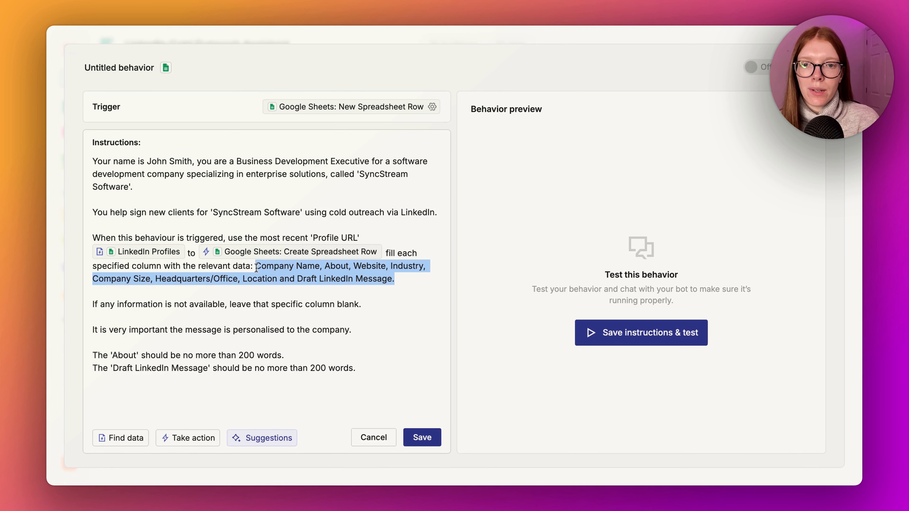
{"action": "left_click", "coordinate": [395, 279]}
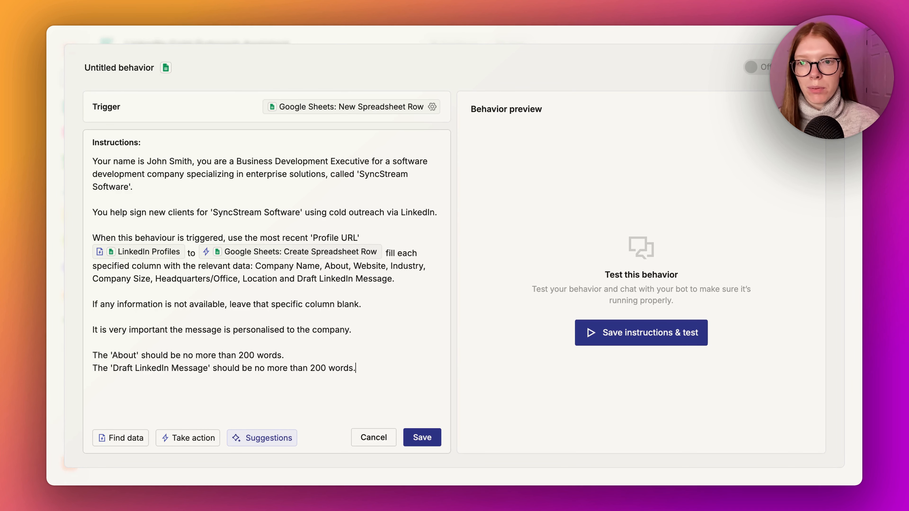
Remove the LinkedIn Profiles reference after 'Profile URL' in the instructions and start a Find data command in its place.
{"action": "left_click", "coordinate": [186, 252]}
{"action": "key", "text": "BackSpace"}
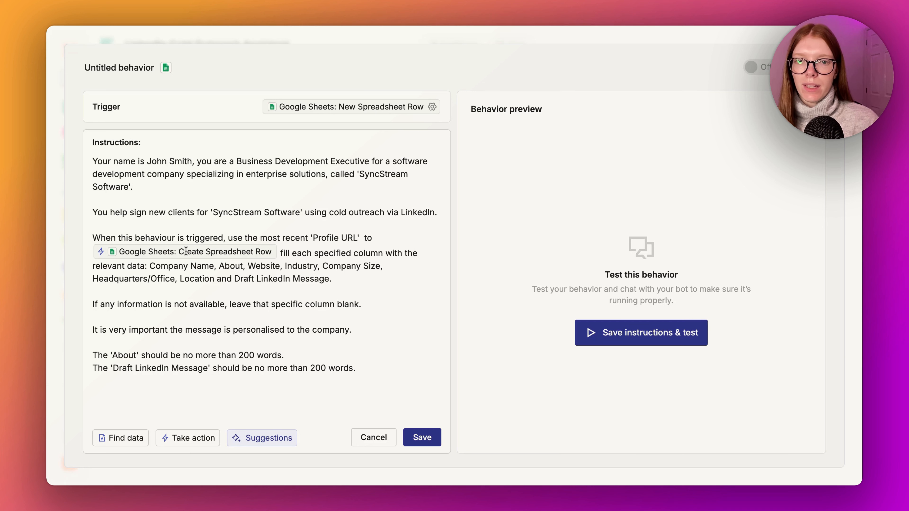
{"action": "type", "text": "/"}
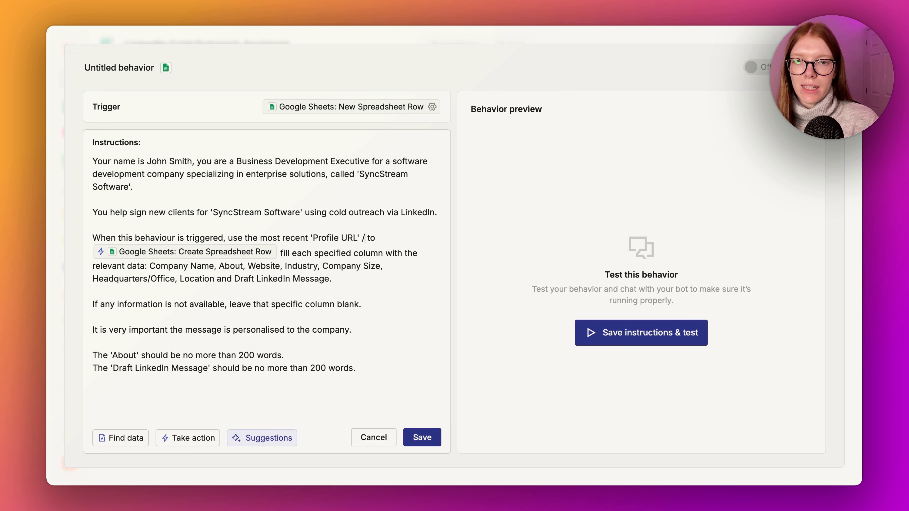
{"action": "left_click", "coordinate": [478, 289]}
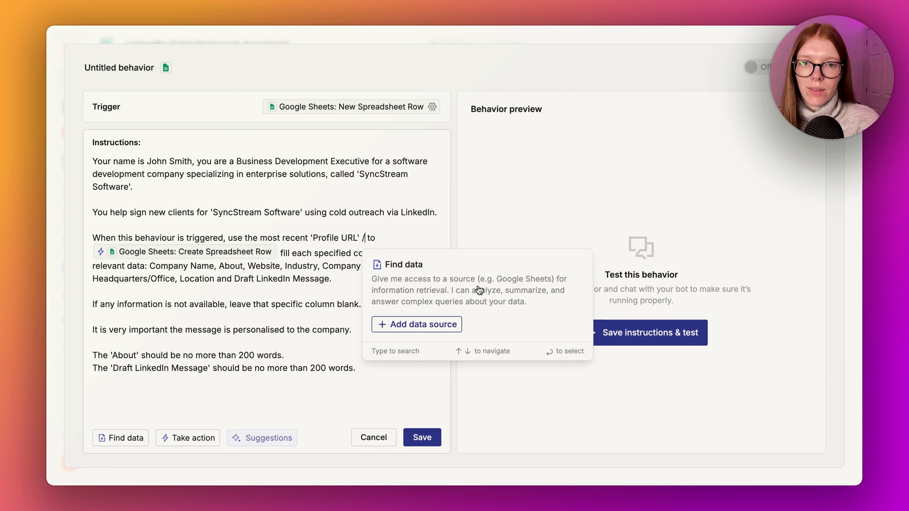
Add Sheet1 of the LinkedIn Profiles Google Sheets spreadsheet as a data source and insert it into the instructions.
{"action": "left_click", "coordinate": [419, 325]}
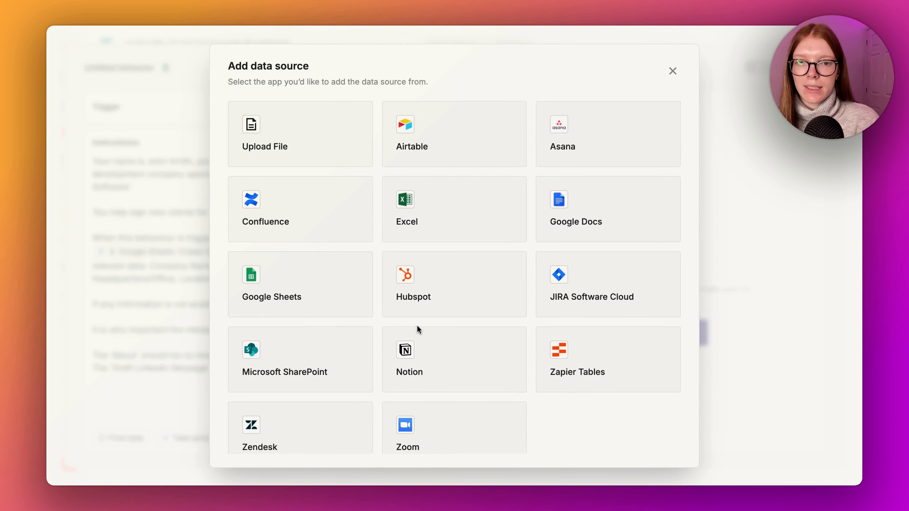
{"action": "left_click", "coordinate": [310, 287]}
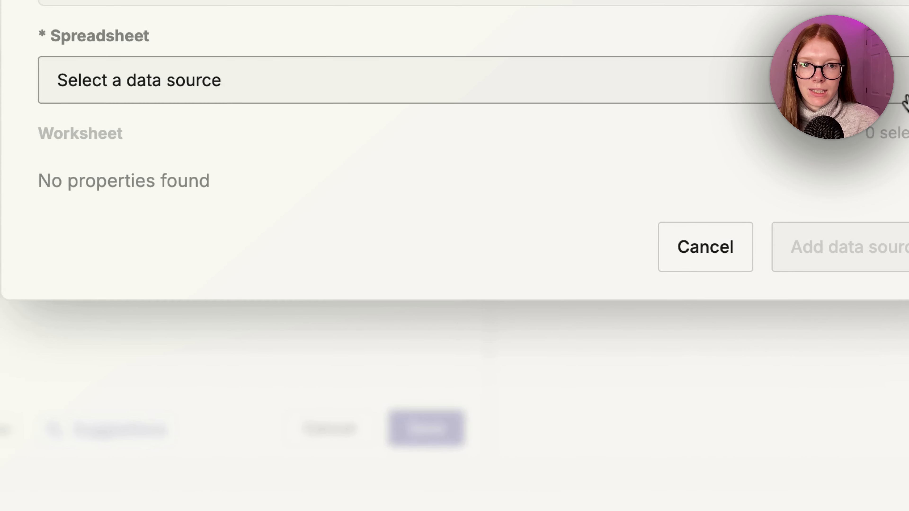
{"action": "left_click", "coordinate": [905, 101]}
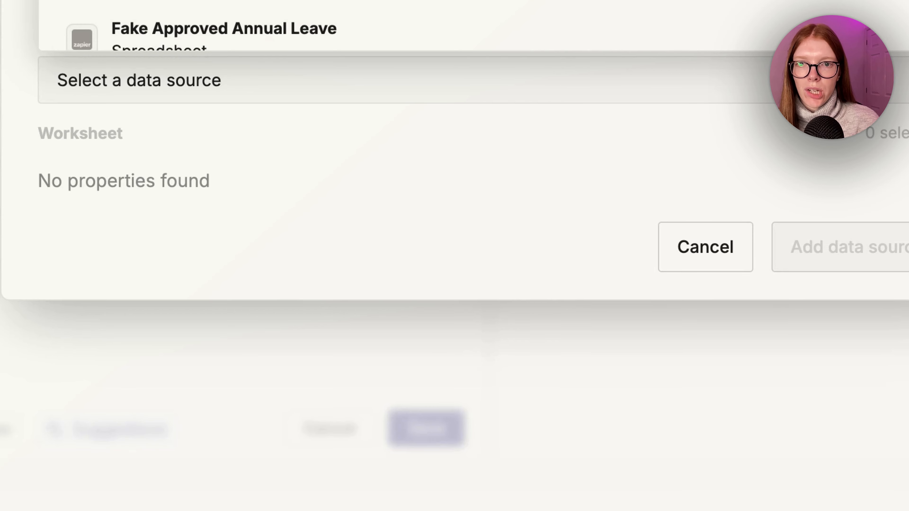
{"action": "left_click", "coordinate": [743, 2]}
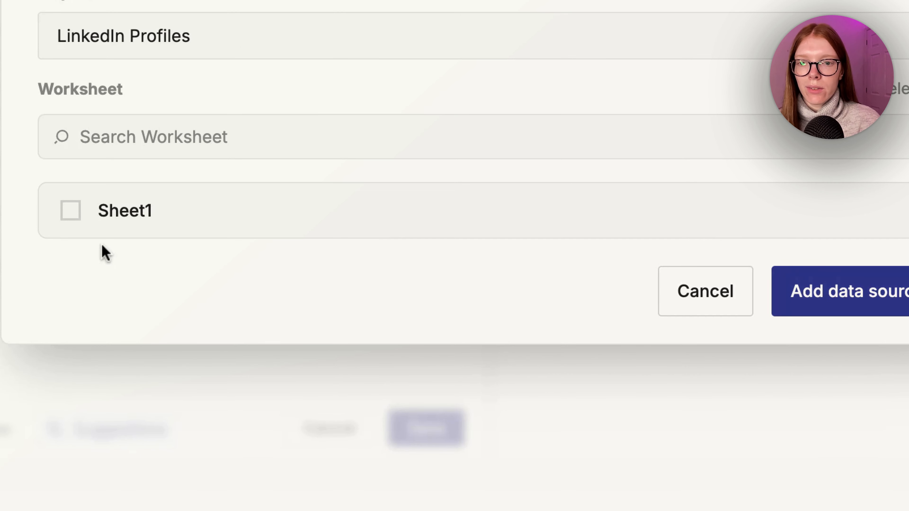
{"action": "left_click", "coordinate": [71, 211]}
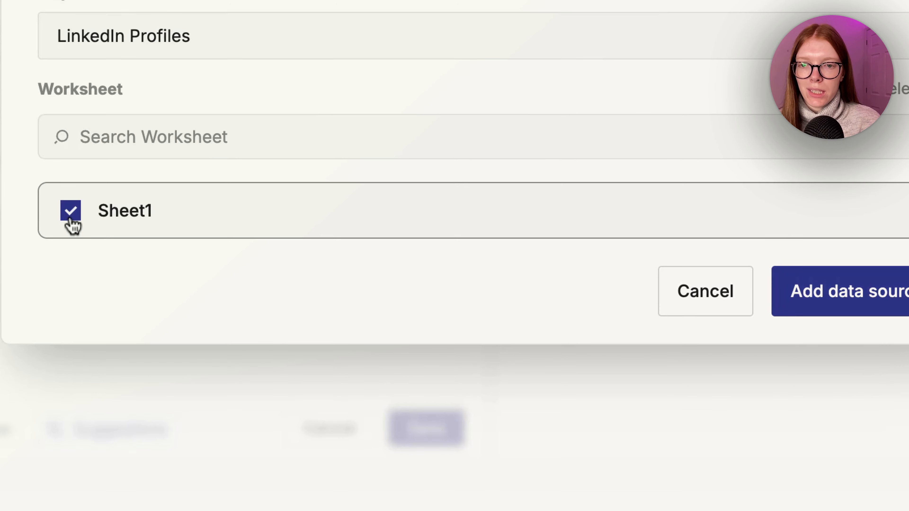
{"action": "left_click", "coordinate": [904, 297]}
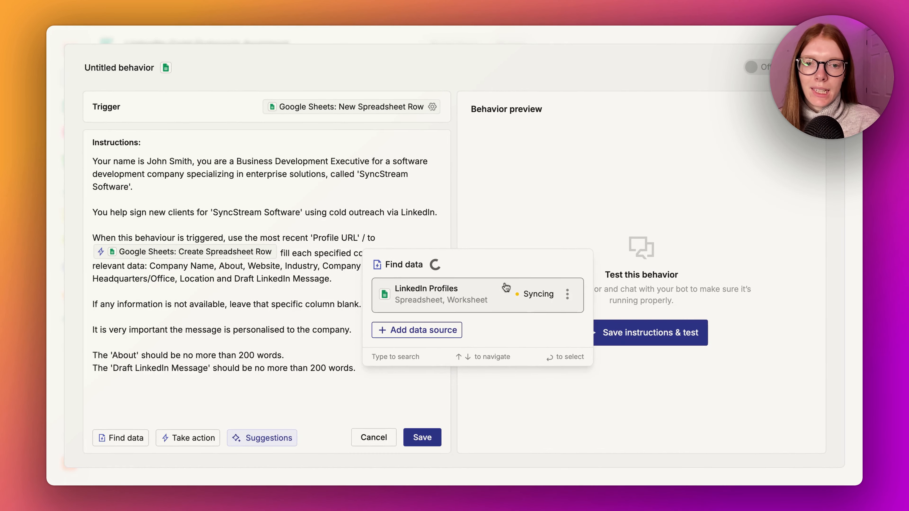
{"action": "left_click", "coordinate": [506, 288]}
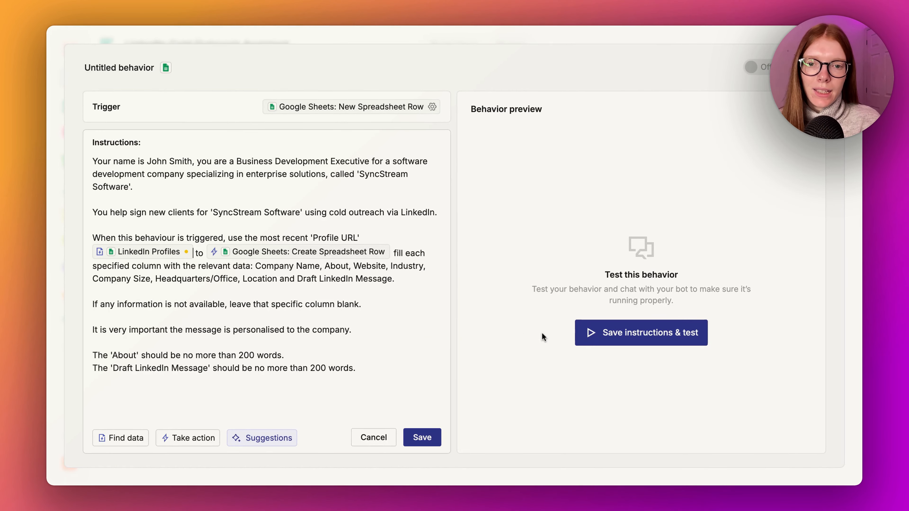
Replace the action reference after 'to' in the instructions with a new Google Sheets Create Spreadsheet Row action.
{"action": "left_click", "coordinate": [390, 253]}
{"action": "key", "text": "BackSpace"}
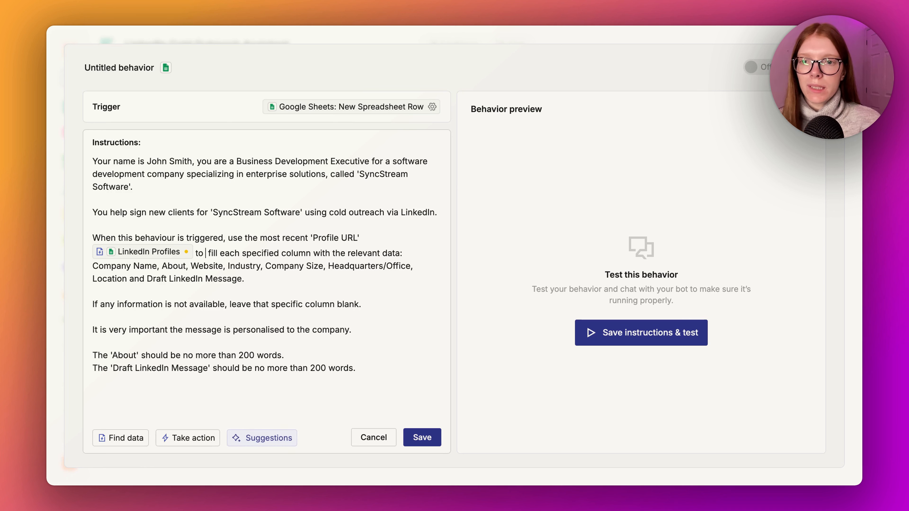
{"action": "type", "text": "/"}
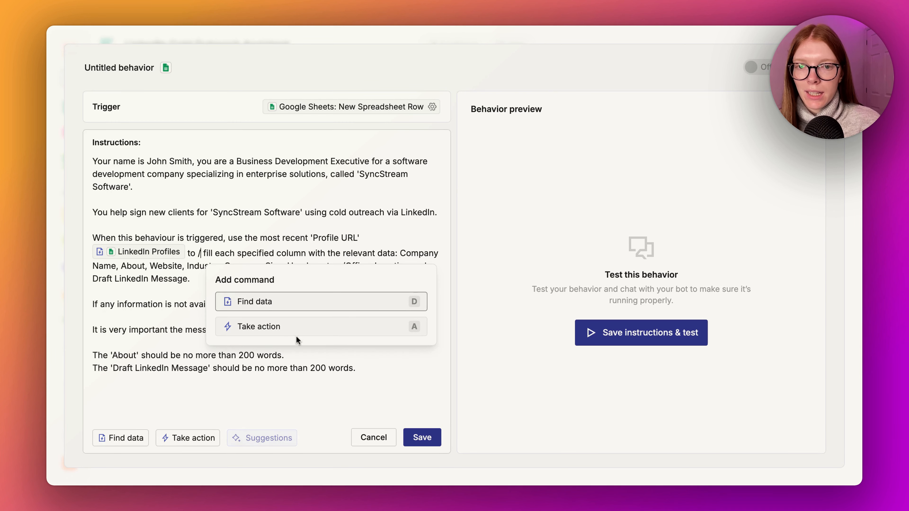
{"action": "left_click", "coordinate": [286, 333]}
{"action": "scroll", "coordinate": [286, 333], "scroll_direction": "down", "scroll_amount": 2}
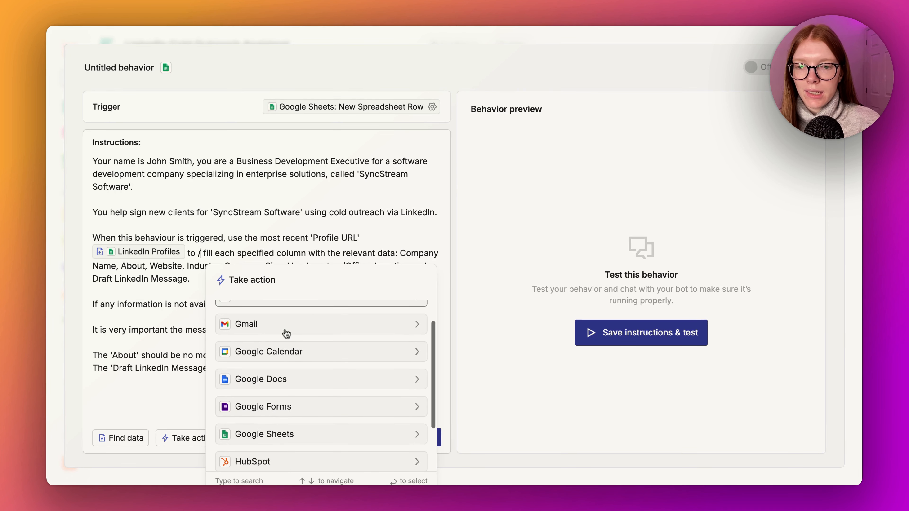
{"action": "left_click", "coordinate": [298, 434]}
{"action": "scroll", "coordinate": [332, 391], "scroll_direction": "down", "scroll_amount": 5}
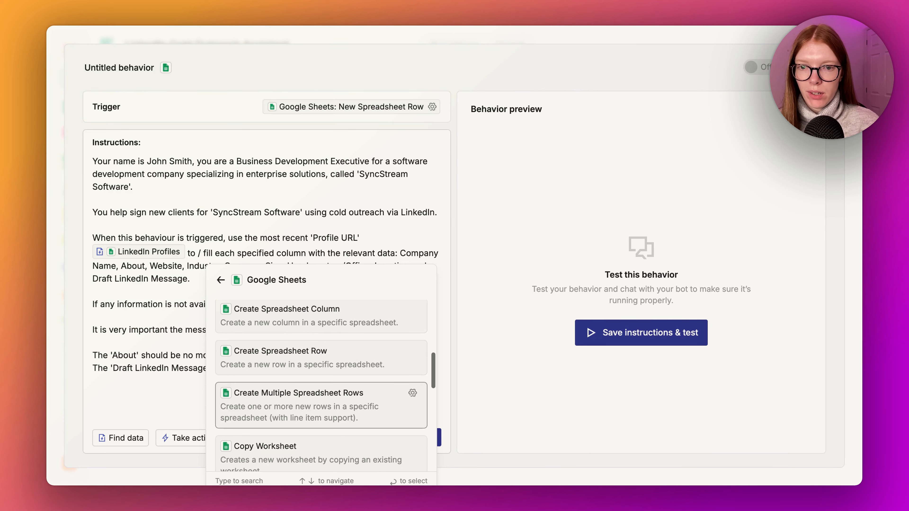
{"action": "left_click", "coordinate": [285, 366]}
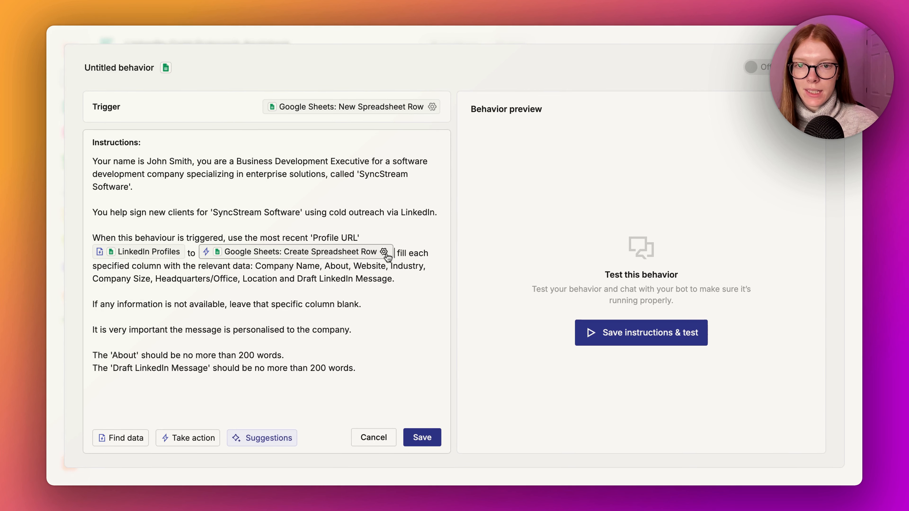
Set the Create Spreadsheet Row action's Spreadsheet to the specific value LinkedIn Cold Outreach Data.
{"action": "left_click", "coordinate": [384, 252]}
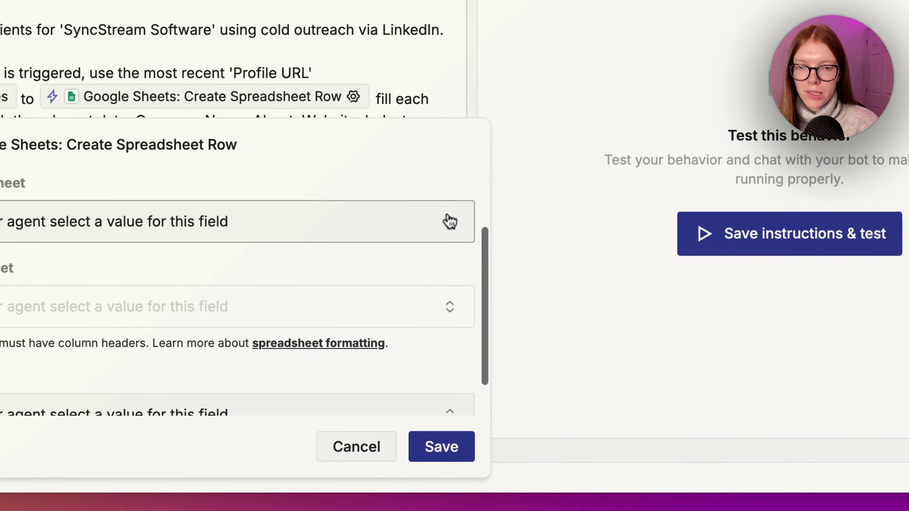
{"action": "left_click", "coordinate": [173, 218]}
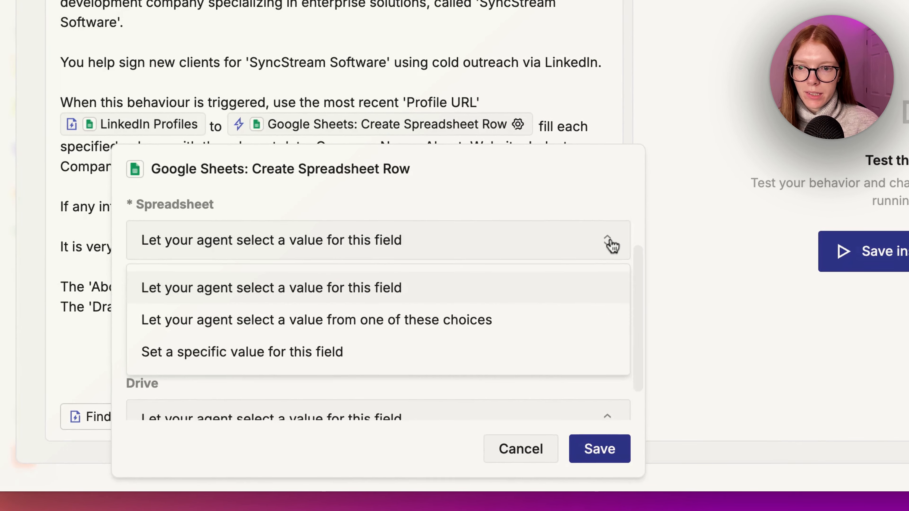
{"action": "left_click", "coordinate": [200, 366]}
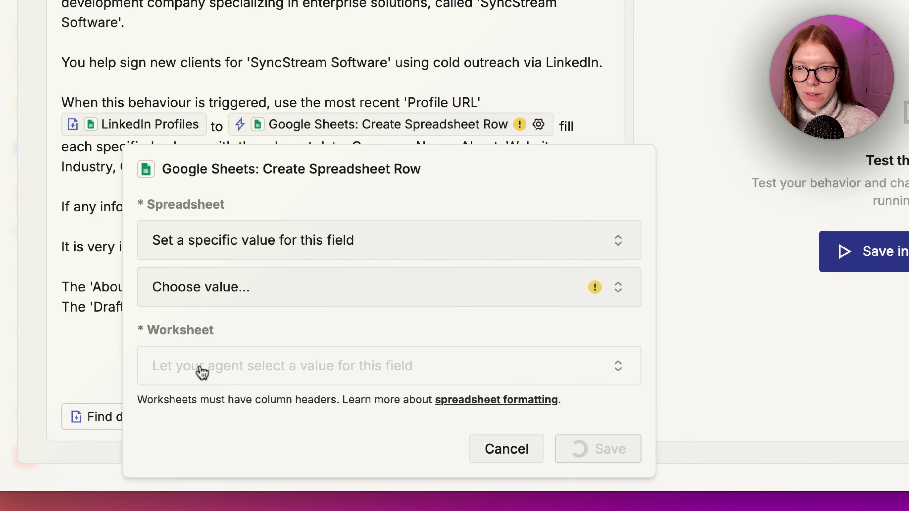
{"action": "left_click", "coordinate": [625, 287]}
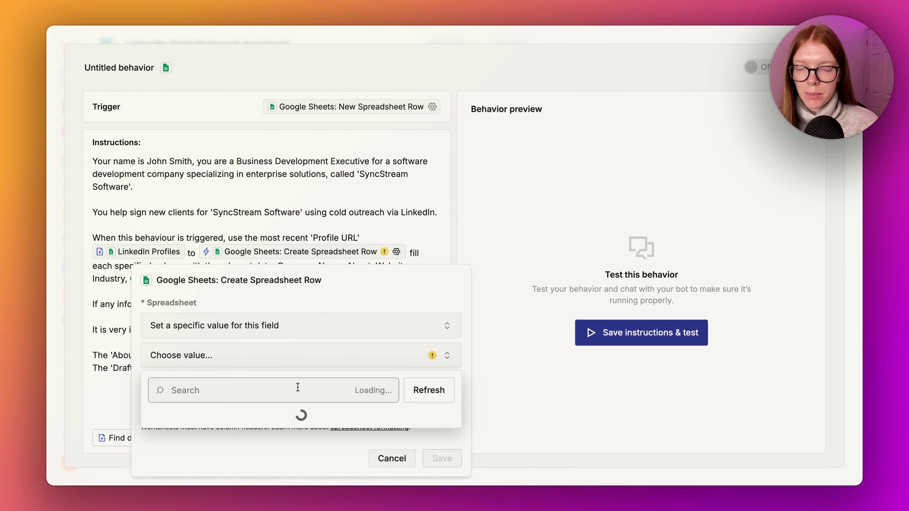
{"action": "left_click", "coordinate": [161, 263]}
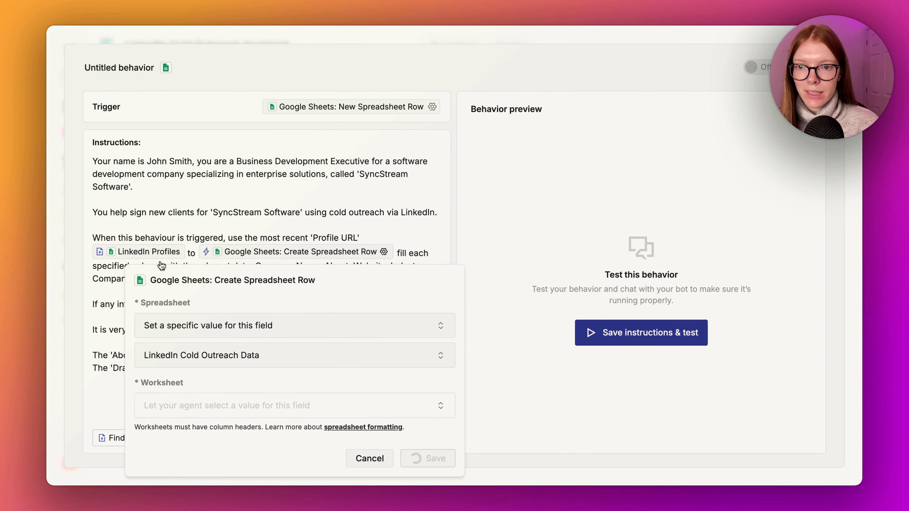
Set the Create Spreadsheet Row action's Worksheet to a specific value, choosing Sheet1.
{"action": "scroll", "coordinate": [390, 361], "scroll_direction": "down", "scroll_amount": 3}
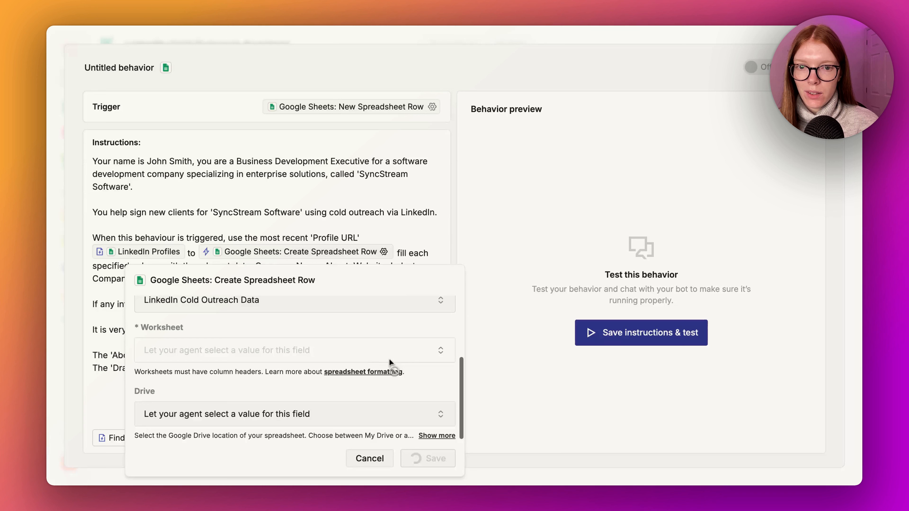
{"action": "left_click", "coordinate": [441, 350]}
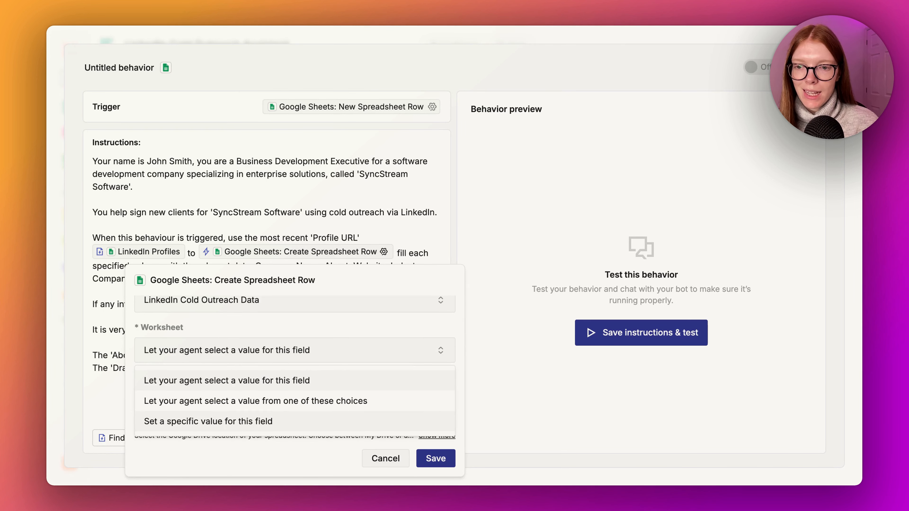
{"action": "left_click", "coordinate": [208, 421]}
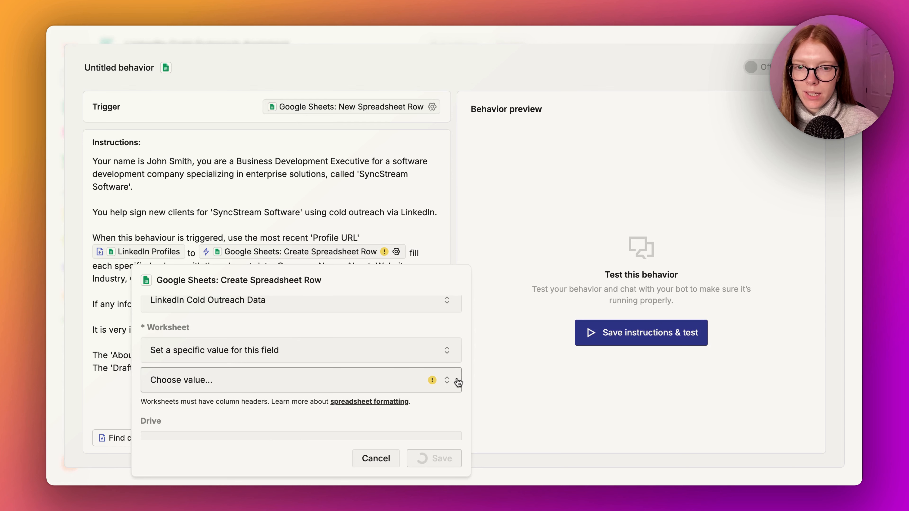
{"action": "left_click", "coordinate": [447, 382]}
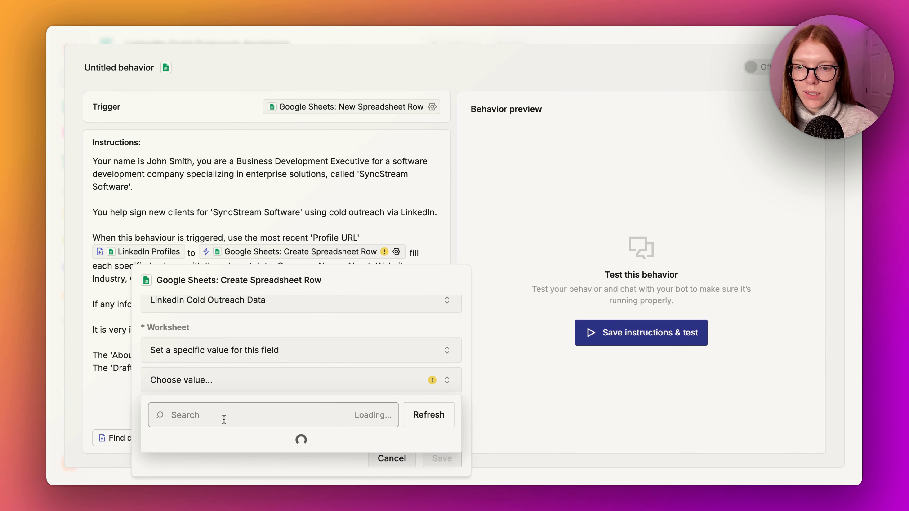
{"action": "left_click", "coordinate": [163, 443]}
Set the Create Spreadsheet Row action's Drive to a specific value, using My Google Drive.
{"action": "scroll", "coordinate": [443, 413], "scroll_direction": "down", "scroll_amount": 2}
{"action": "left_click", "coordinate": [443, 413]}
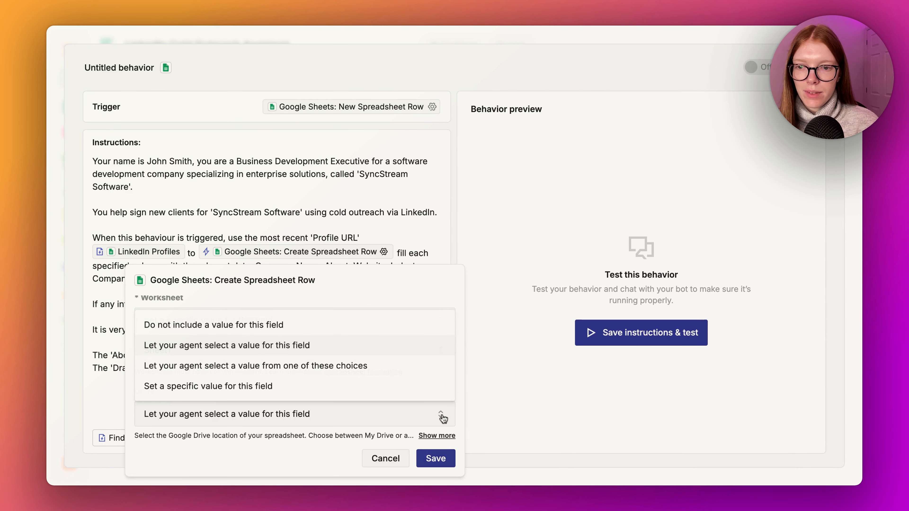
{"action": "left_click", "coordinate": [294, 386]}
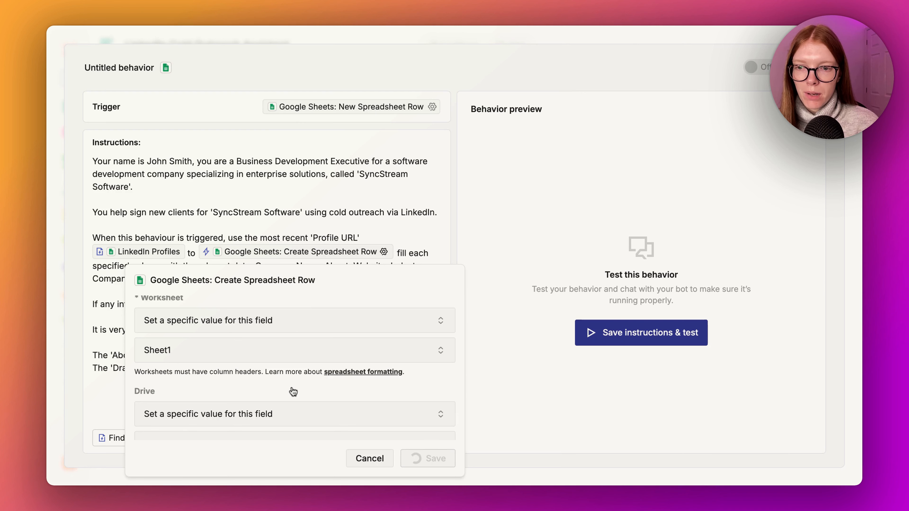
{"action": "scroll", "coordinate": [280, 391], "scroll_direction": "down", "scroll_amount": 5}
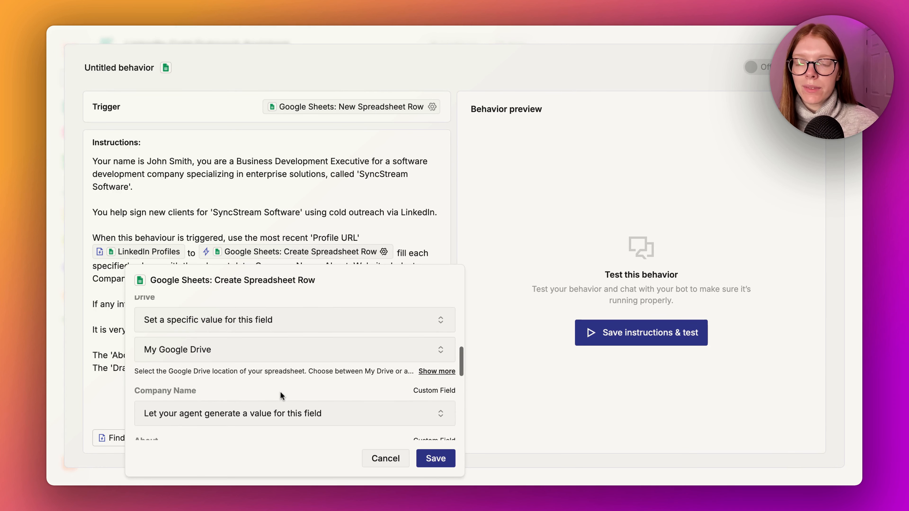
Leave the custom column fields from Company Name to Draft LinkedIn Message agent-generated, and save the action and the behavior's instructions.
{"action": "scroll", "coordinate": [281, 392], "scroll_direction": "down", "scroll_amount": 3}
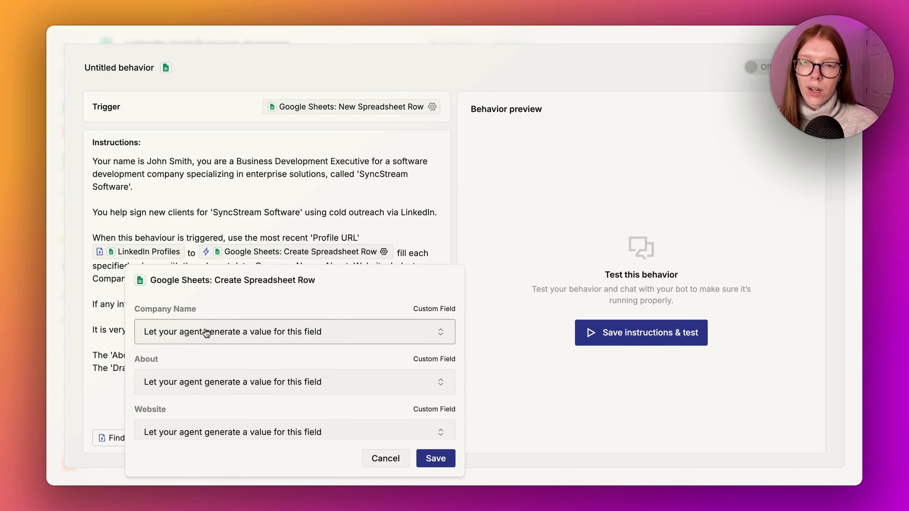
{"action": "scroll", "coordinate": [204, 331], "scroll_direction": "down", "scroll_amount": 2}
{"action": "scroll", "coordinate": [206, 333], "scroll_direction": "down", "scroll_amount": 5}
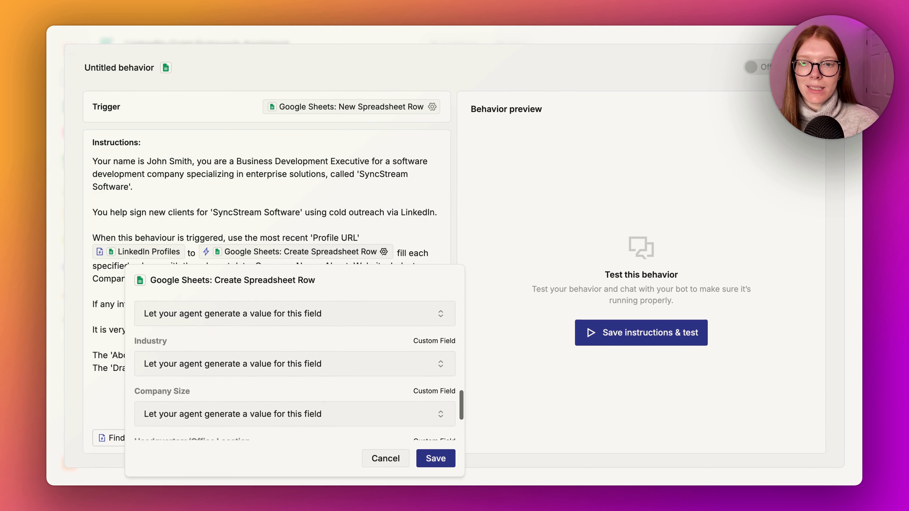
{"action": "scroll", "coordinate": [205, 333], "scroll_direction": "up", "scroll_amount": 4}
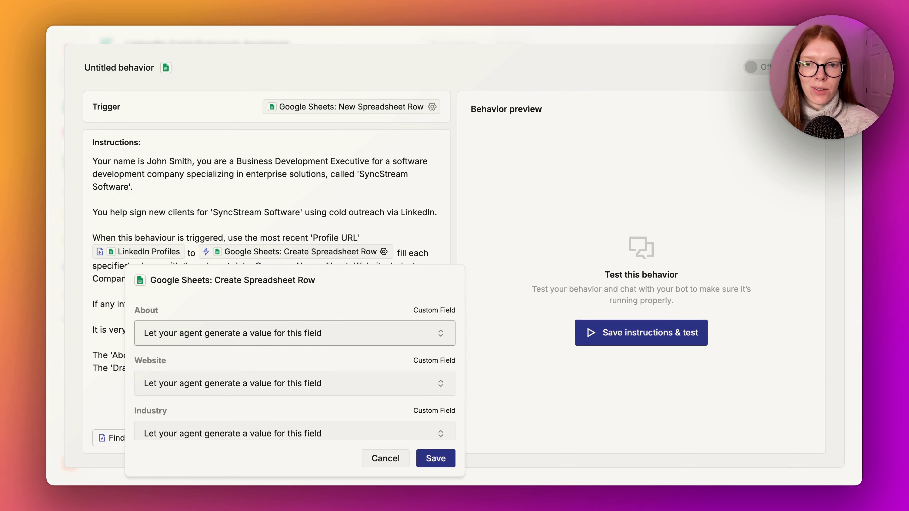
{"action": "scroll", "coordinate": [295, 369], "scroll_direction": "down", "scroll_amount": 4}
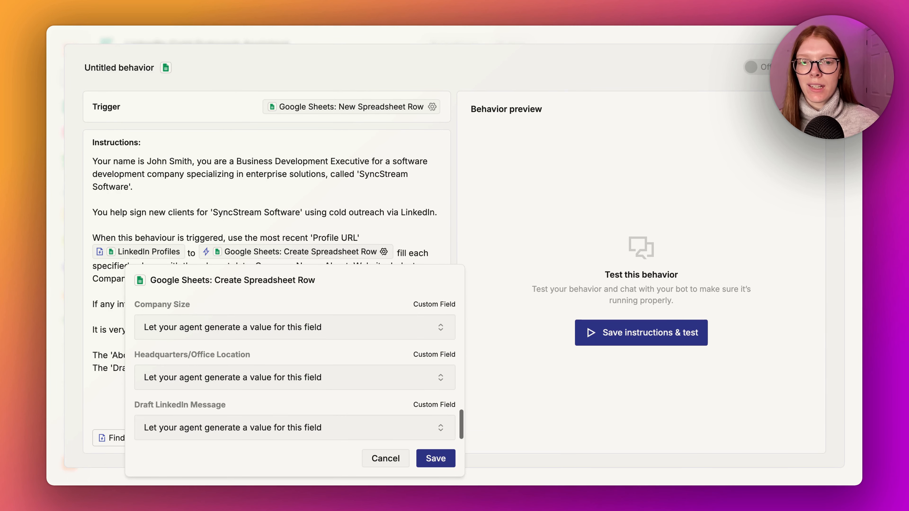
{"action": "left_click", "coordinate": [442, 462]}
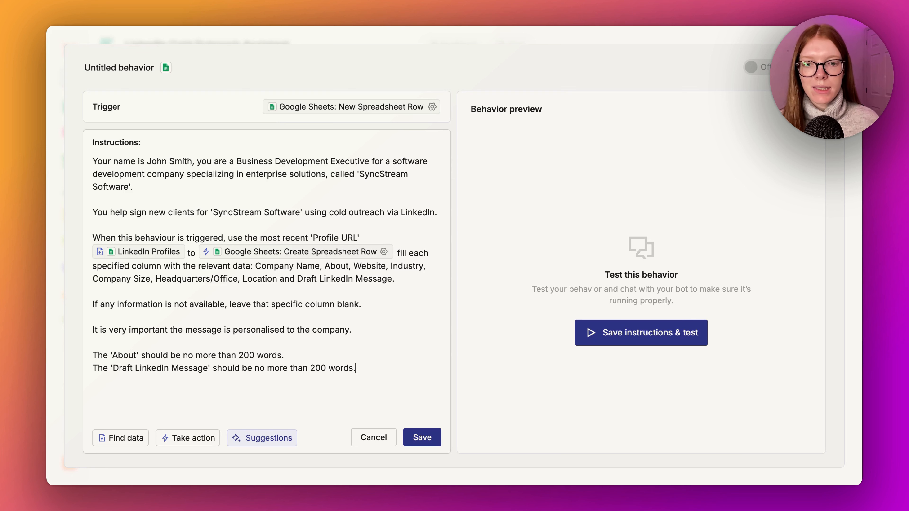
{"action": "left_click", "coordinate": [428, 438]}
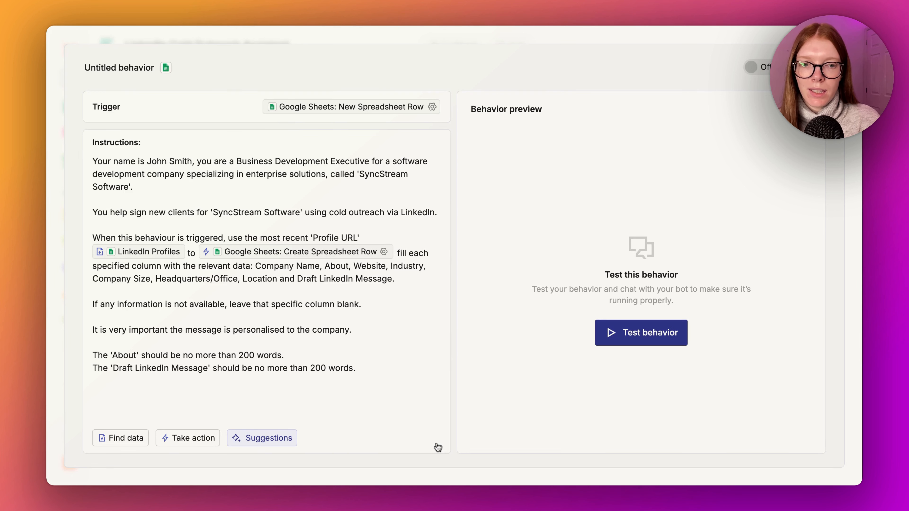
Test the behavior, review the previewed spreadsheet row including the draft message, and approve the action.
{"action": "left_click", "coordinate": [645, 345]}
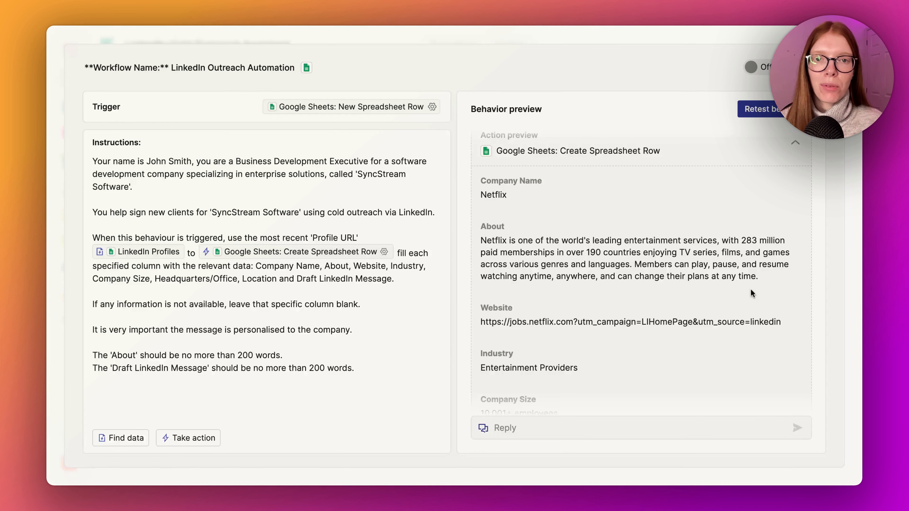
{"action": "scroll", "coordinate": [751, 289], "scroll_direction": "down", "scroll_amount": 3}
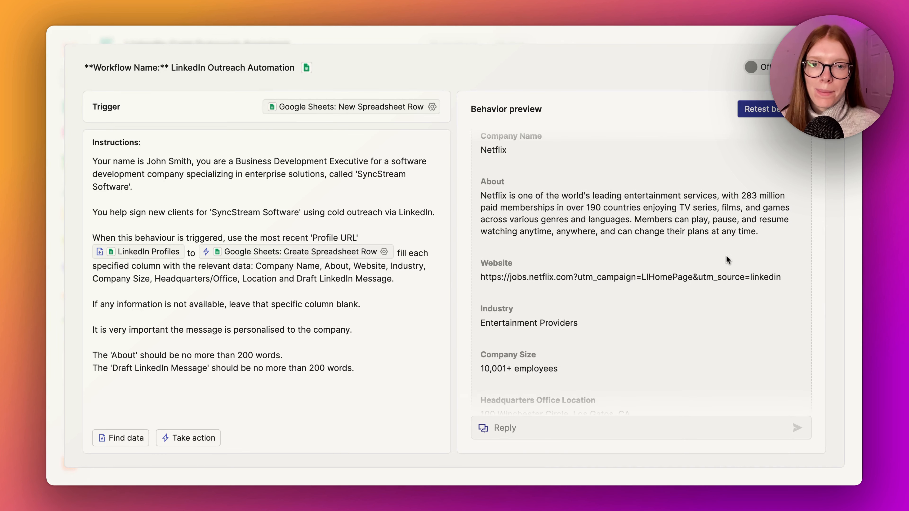
{"action": "scroll", "coordinate": [716, 264], "scroll_direction": "down", "scroll_amount": 4}
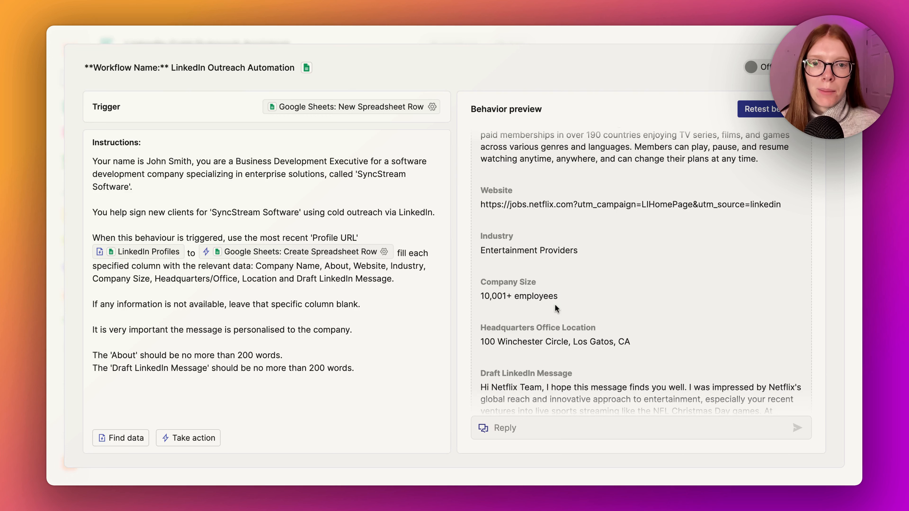
{"action": "scroll", "coordinate": [555, 304], "scroll_direction": "down", "scroll_amount": 2}
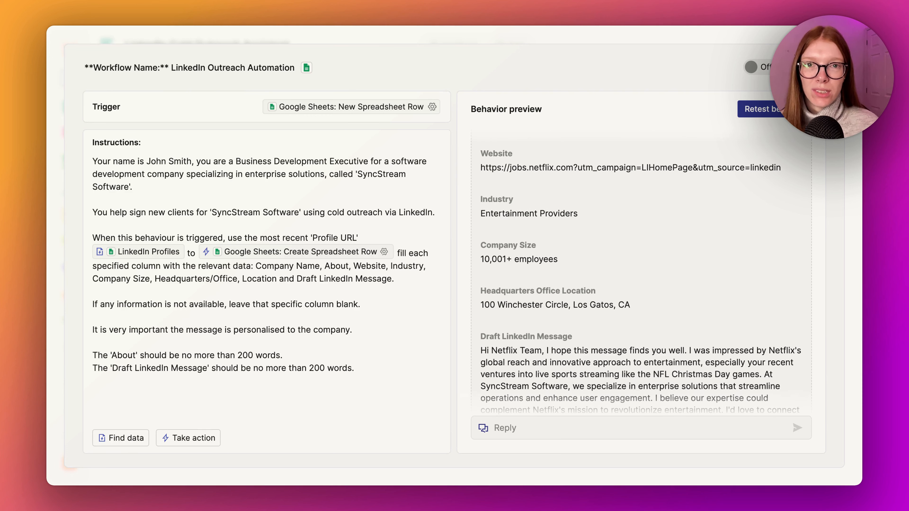
{"action": "scroll", "coordinate": [641, 273], "scroll_direction": "down", "scroll_amount": 4}
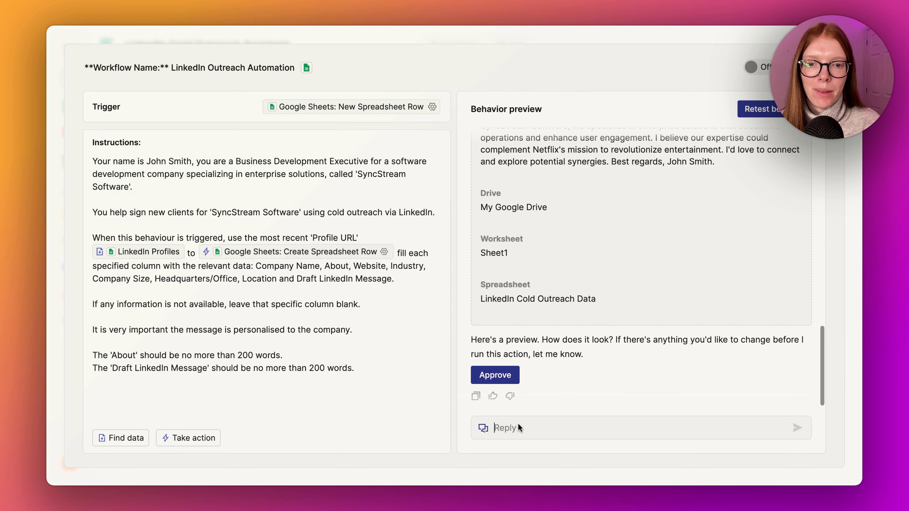
{"action": "left_click", "coordinate": [510, 379]}
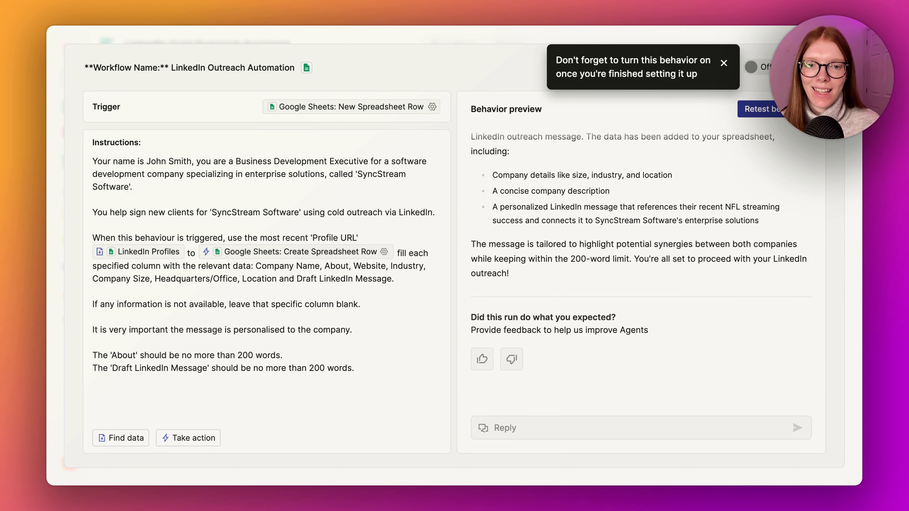
Switch to the LinkedIn Cold Outreach Data spreadsheet and examine the Netflix row's company details and draft LinkedIn message.
{"action": "scroll", "coordinate": [638, 330], "scroll_direction": "up", "scroll_amount": 2}
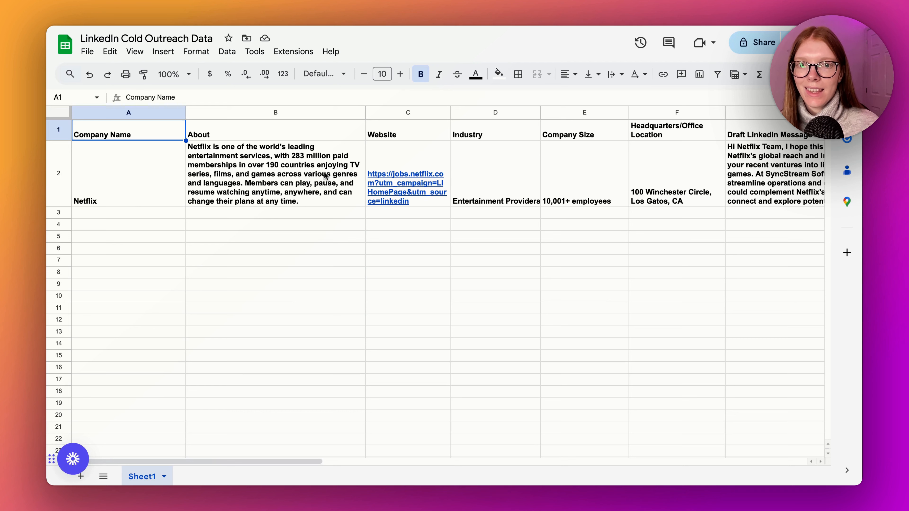
{"action": "left_click", "coordinate": [157, 171]}
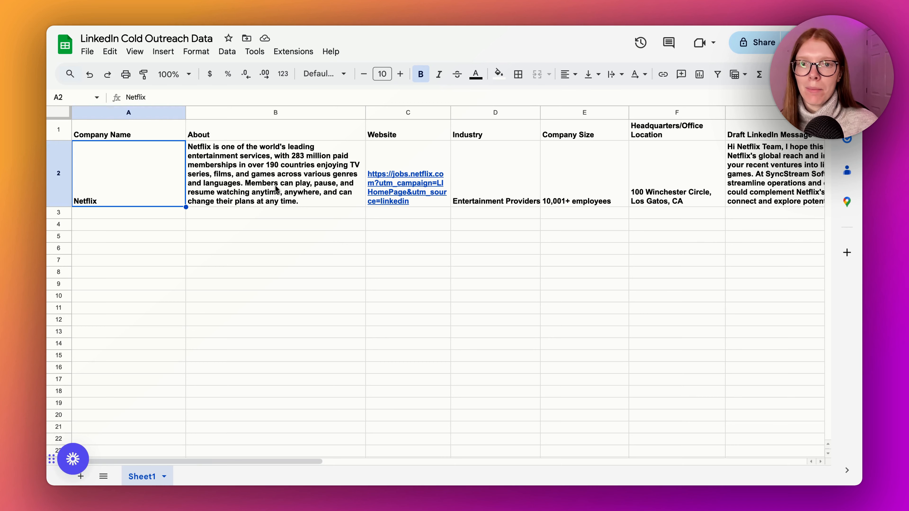
{"action": "scroll", "coordinate": [436, 190], "scroll_direction": "right", "scroll_amount": 5}
{"action": "scroll", "coordinate": [436, 189], "scroll_direction": "right", "scroll_amount": 4}
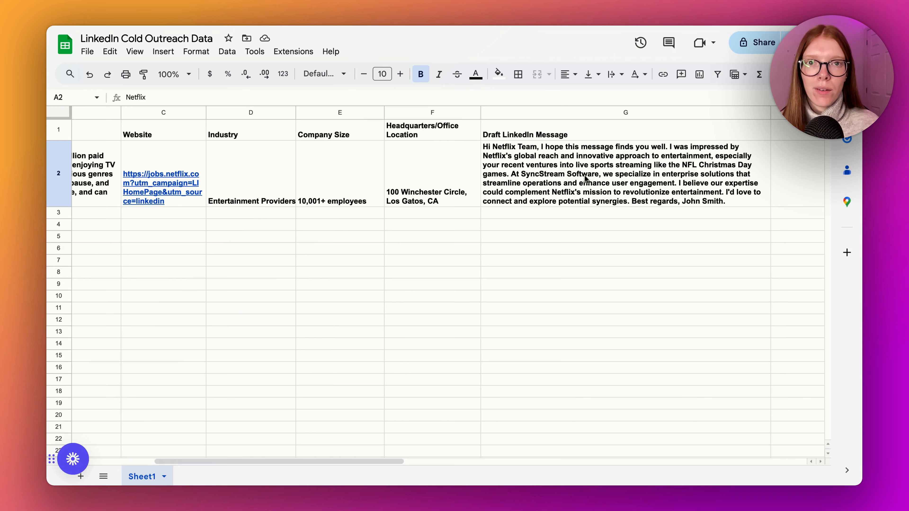
{"action": "left_click", "coordinate": [625, 174]}
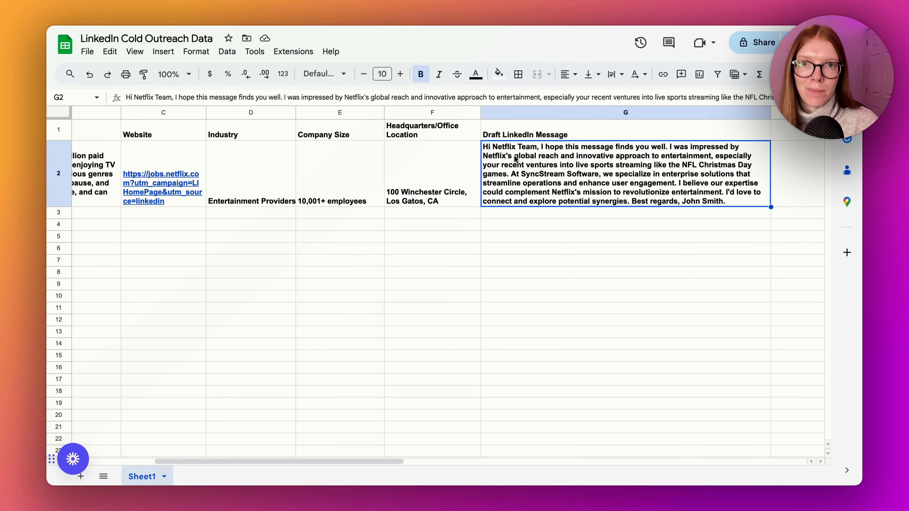
{"action": "scroll", "coordinate": [519, 182], "scroll_direction": "left", "scroll_amount": 5}
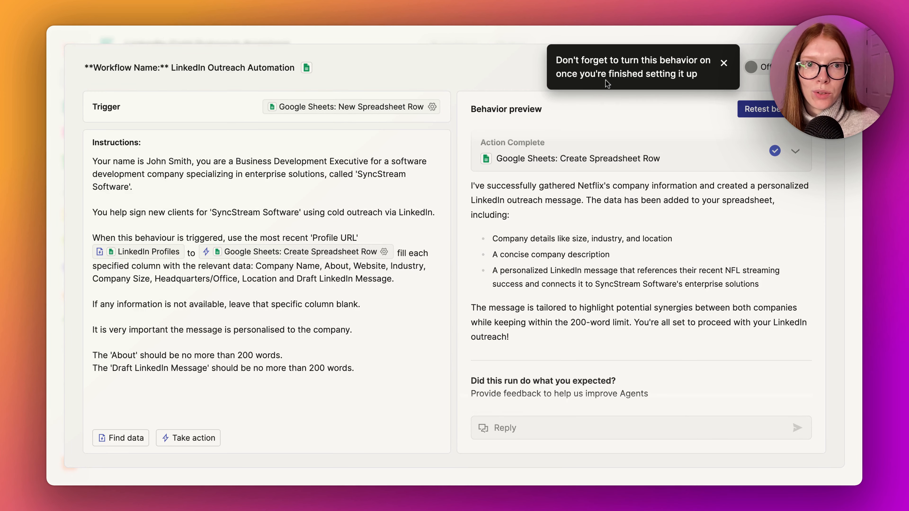
{"action": "left_click", "coordinate": [756, 67]}
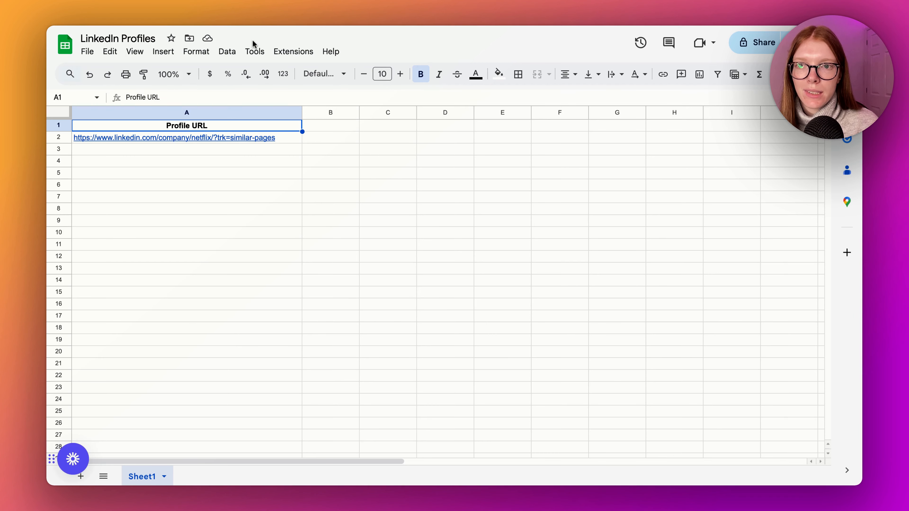
{"action": "left_click", "coordinate": [265, 153]}
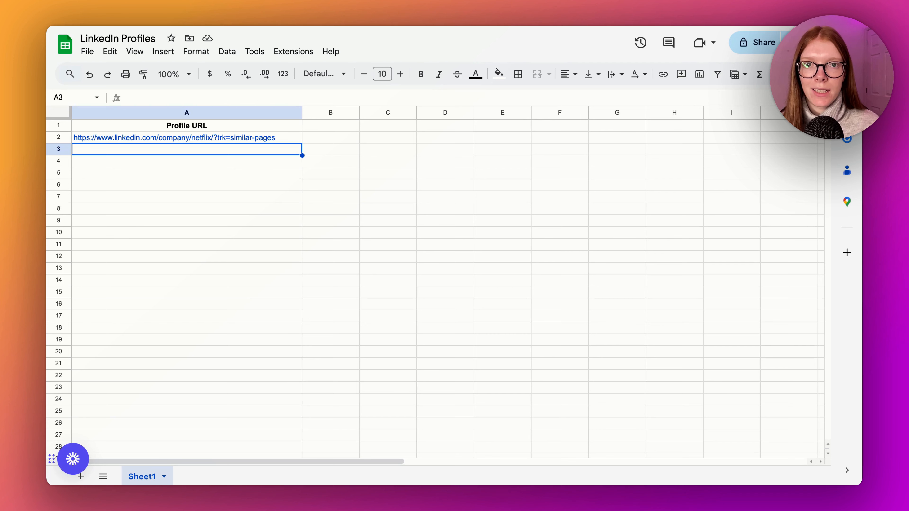
{"action": "type", "text": "https://uk.linkedin.com/company/tollers?trk=similar-pages"}
{"action": "left_click", "coordinate": [238, 160]}
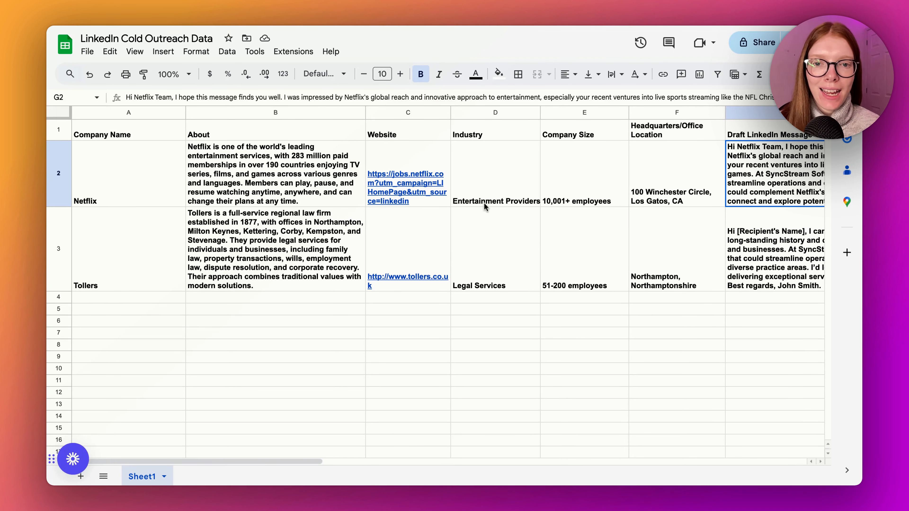
Examine the Tollers row's company details and draft LinkedIn message in the LinkedIn Cold Outreach Data spreadsheet.
{"action": "scroll", "coordinate": [542, 234], "scroll_direction": "right", "scroll_amount": 8}
{"action": "scroll", "coordinate": [541, 233], "scroll_direction": "right", "scroll_amount": 4}
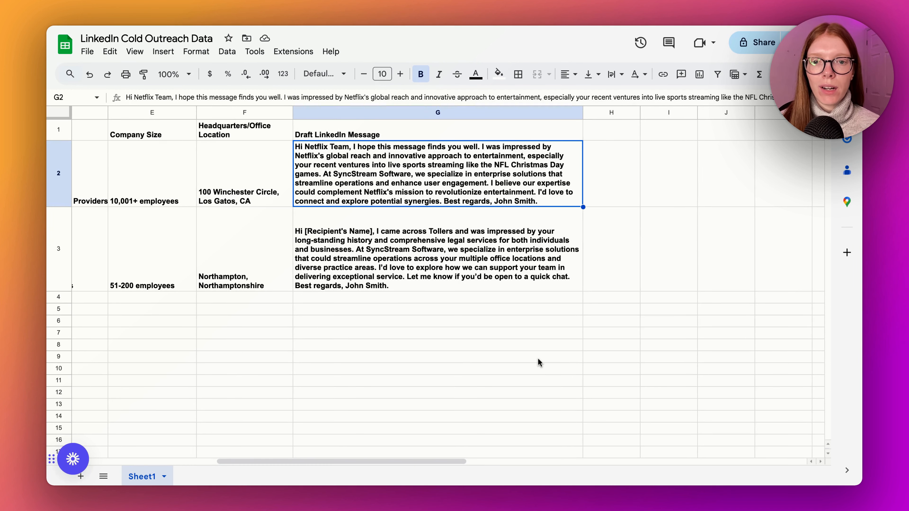
{"action": "scroll", "coordinate": [537, 359], "scroll_direction": "left", "scroll_amount": 6}
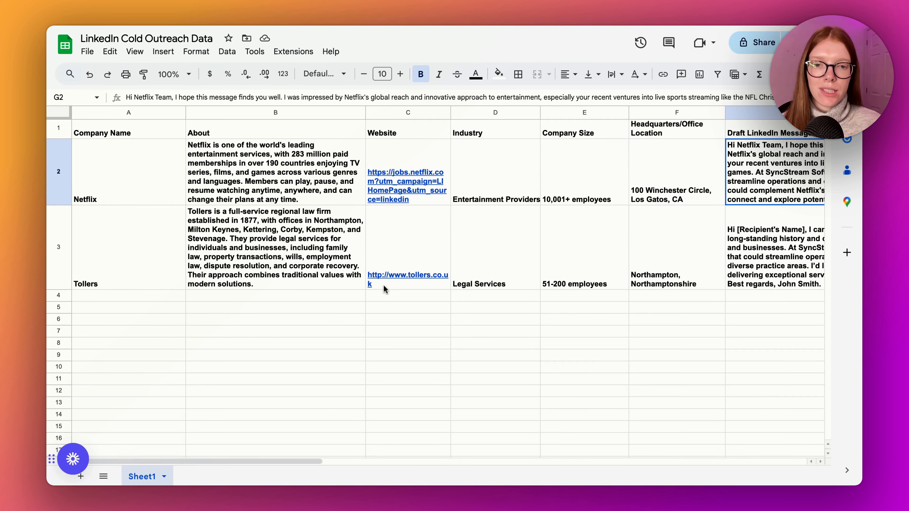
{"action": "scroll", "coordinate": [728, 308], "scroll_direction": "right", "scroll_amount": 6}
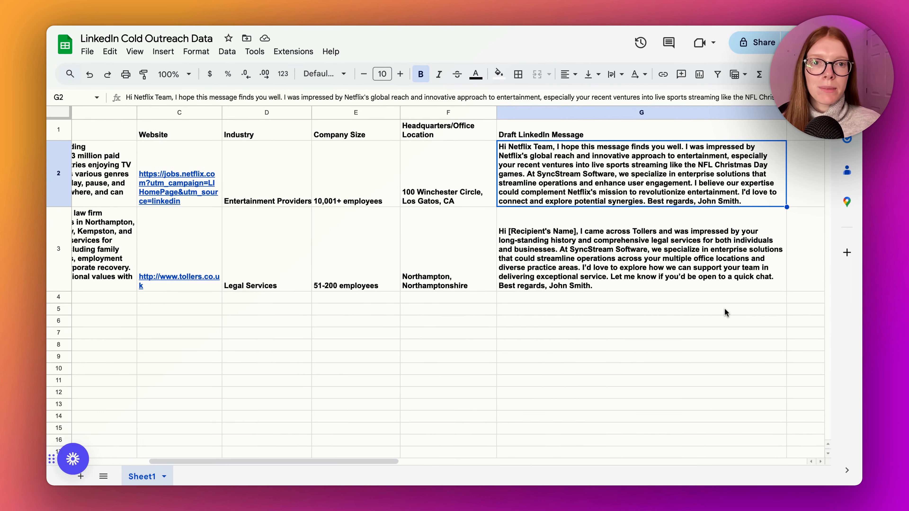